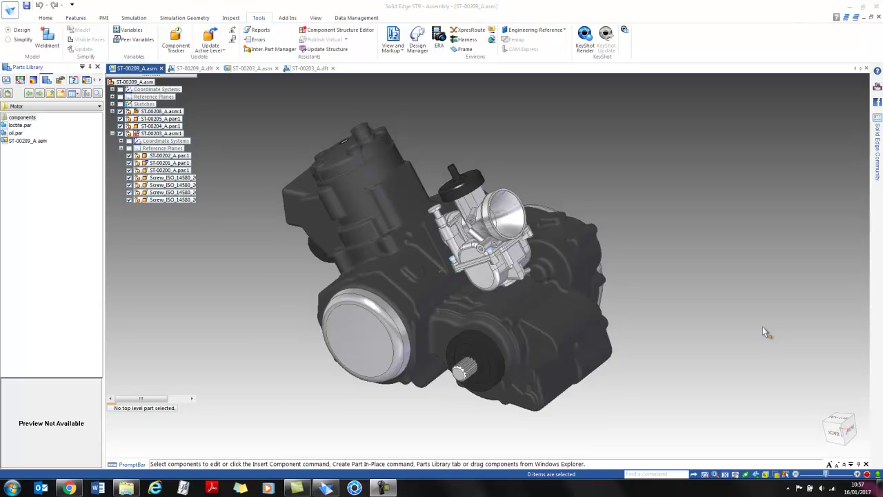
- Create a new ISO Metric Part document and save it as oil in the Motor folder
click(9, 13)
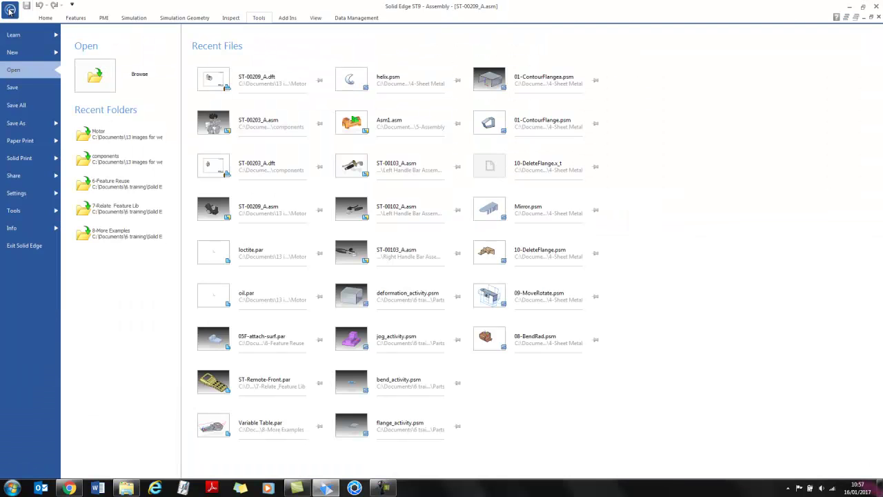
click(15, 54)
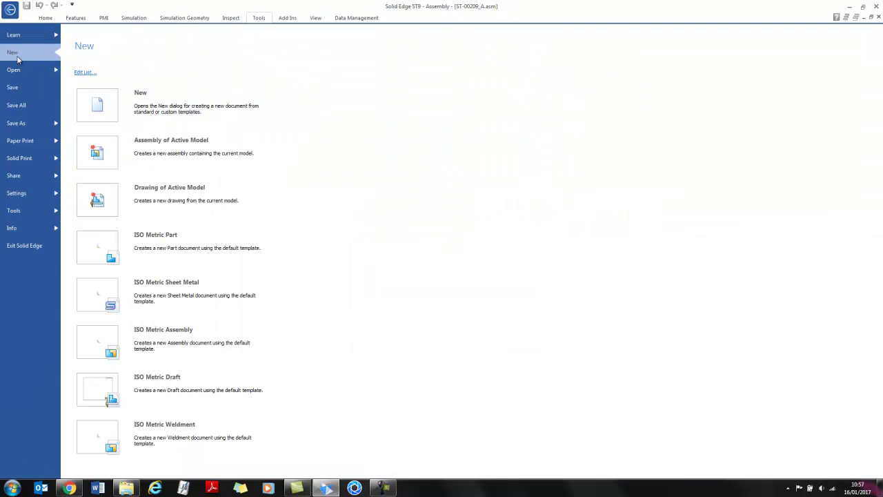
click(100, 248)
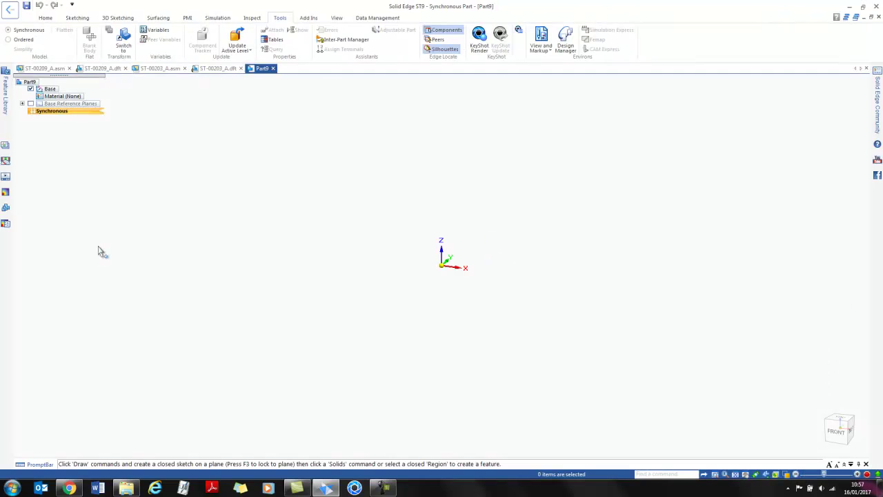
click(26, 6)
text(oil)
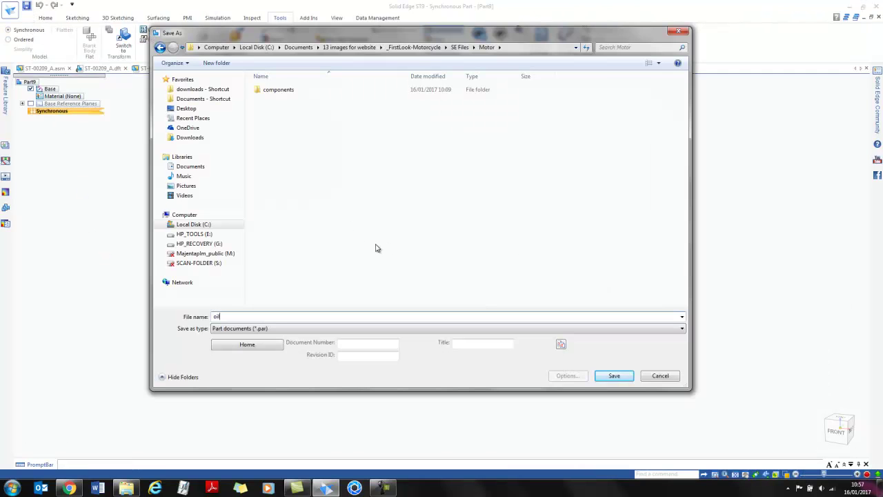
key(Return)
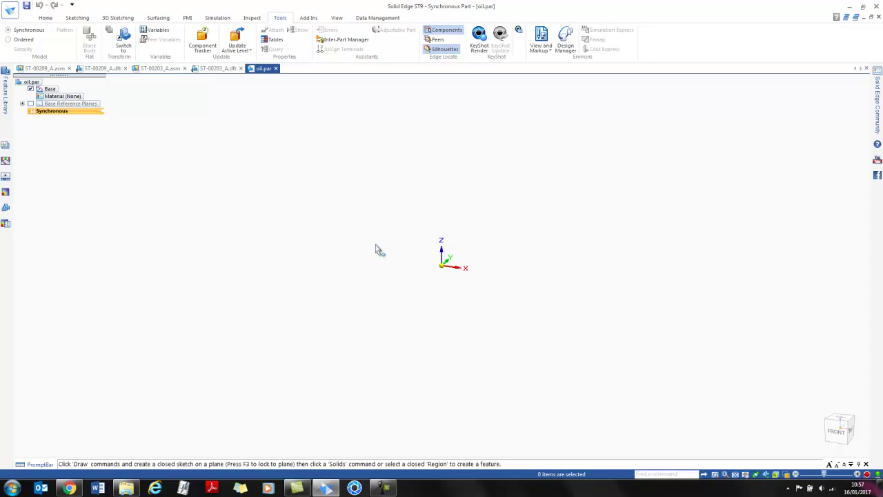
- In the oil part's file properties, set the title to "10W40 oil" and the document number to N/A
click(11, 13)
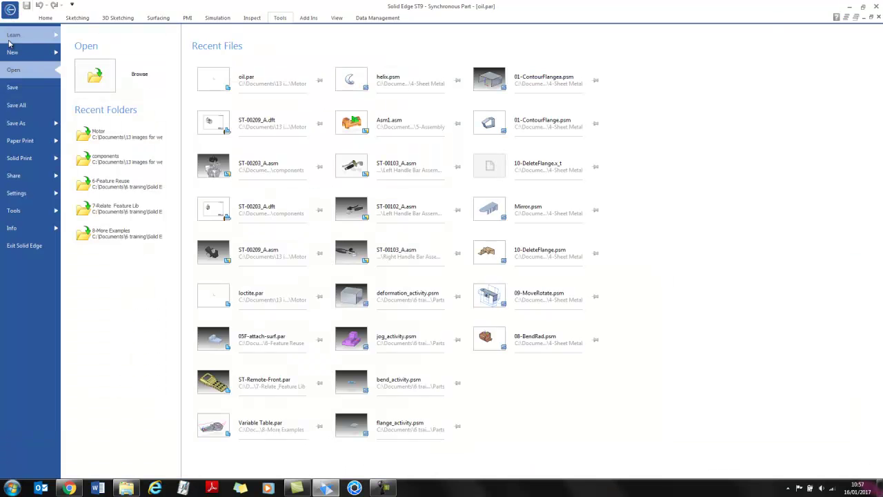
click(12, 228)
click(103, 174)
drag(161, 13, 435, 124)
click(329, 136)
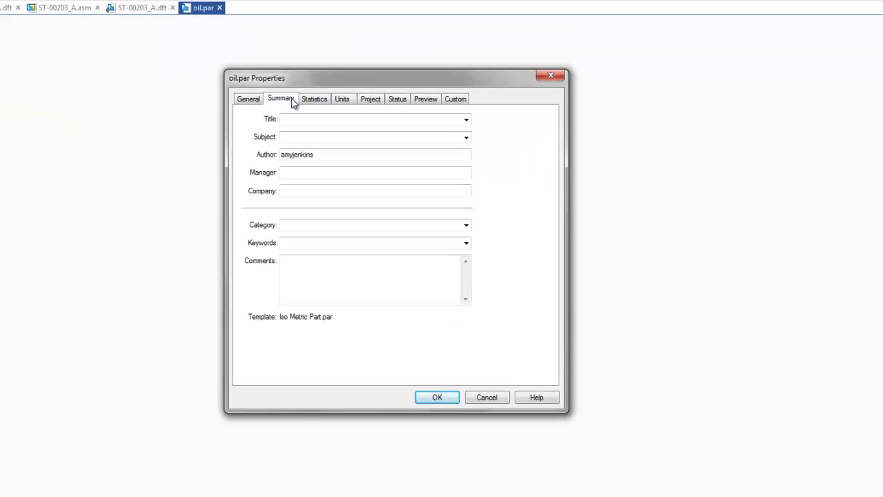
click(304, 117)
text(10W40 oil)
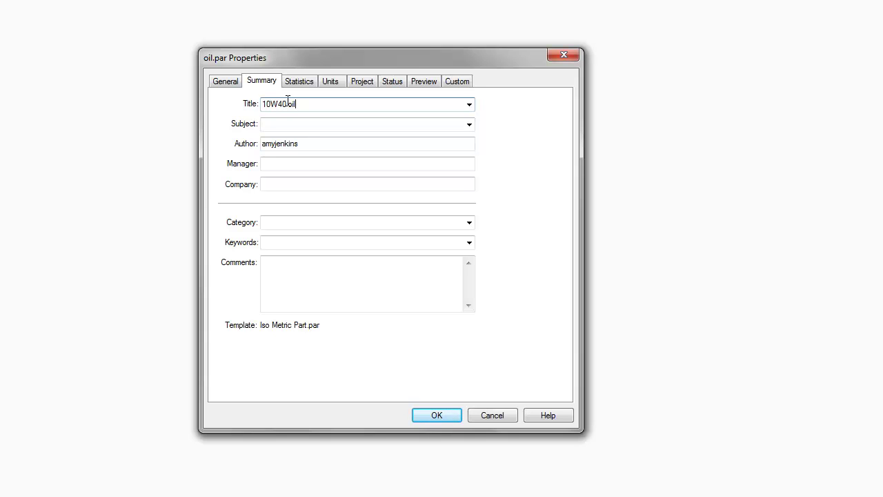
click(362, 81)
text(N/A)
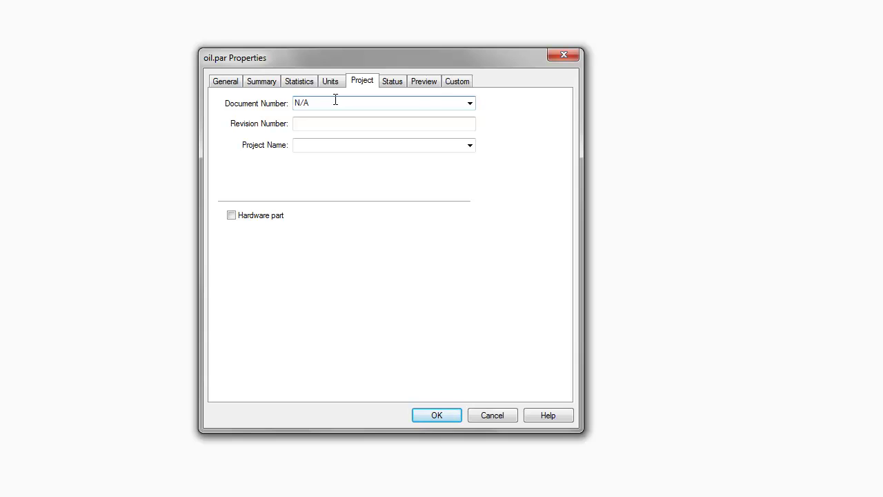
- Add a custom Number property named SE_ASSEMBLY_QUANTITY_OVERRIDE with value 0 to the oil part
click(454, 82)
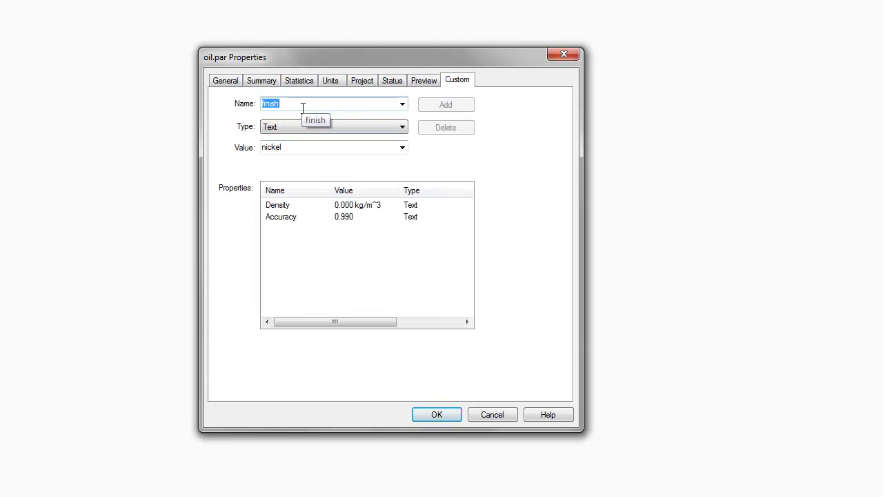
text(SE_ASSEMBLY_)
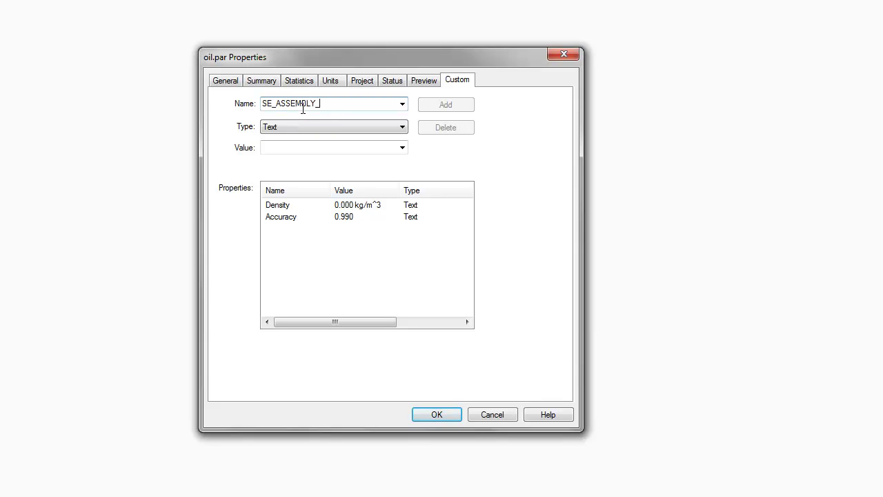
text(QUANTITY_OVERRIDE)
click(287, 130)
click(280, 155)
click(279, 147)
text(0)
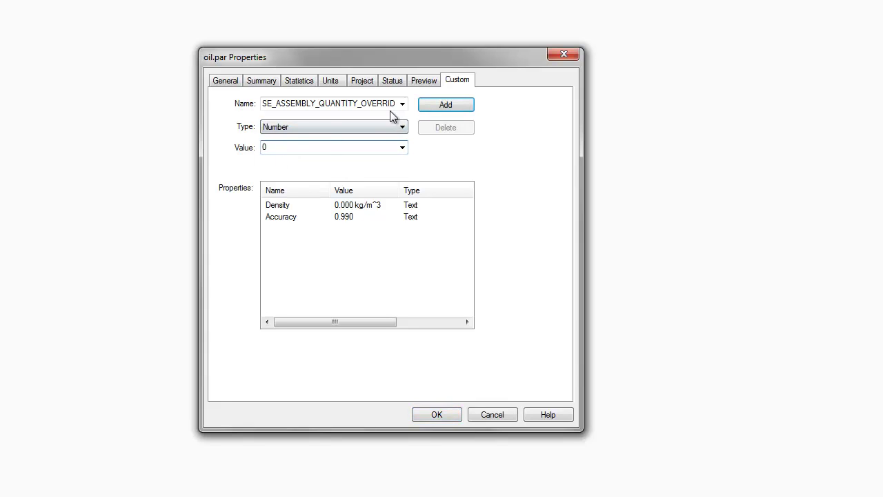
click(435, 105)
- Add a custom Text property named SE_ASSEMBLY_QUANTITY_STRING with value "Liters;4" and accept the oil part's file properties
click(356, 99)
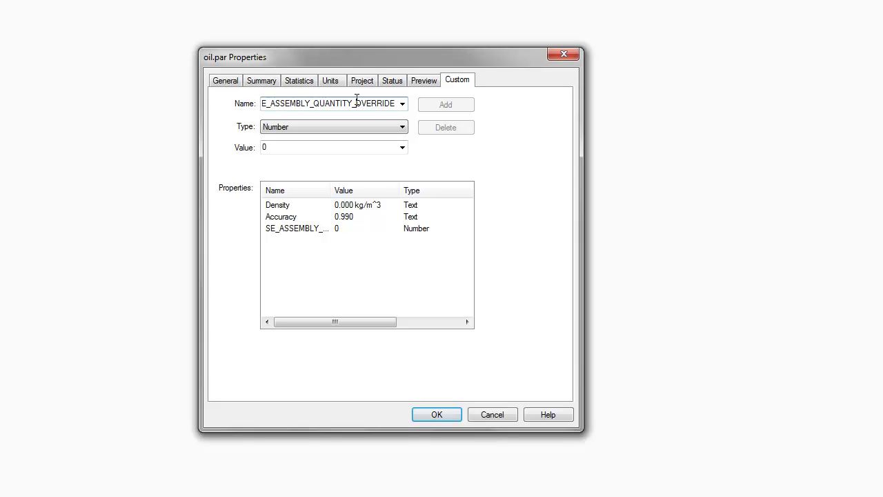
key(Delete)
key(Delete)
key(Delete)
key(Delete)
key(Delete)
key(Delete)
key(Delete)
key(Delete)
text(STRING)
click(296, 145)
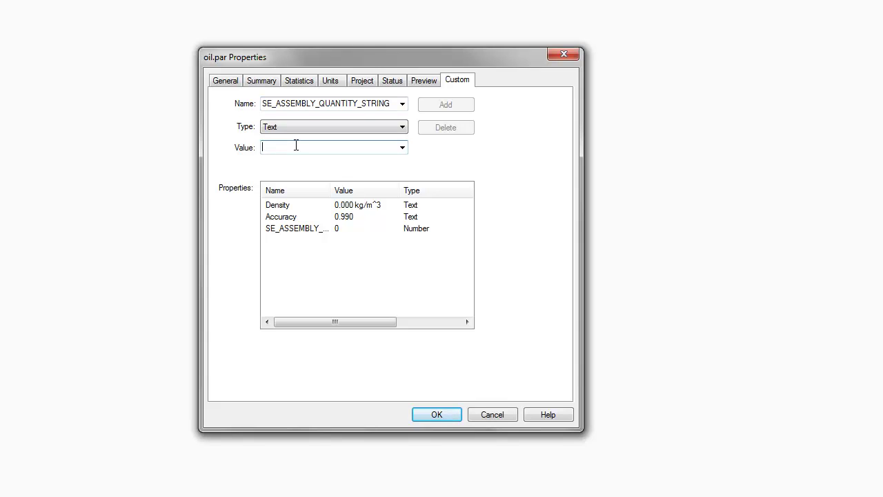
text(Liters)
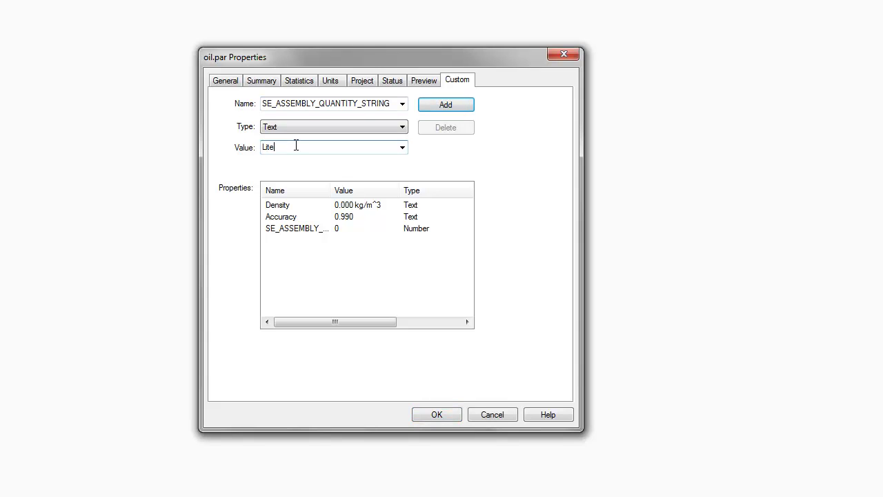
text(:4)
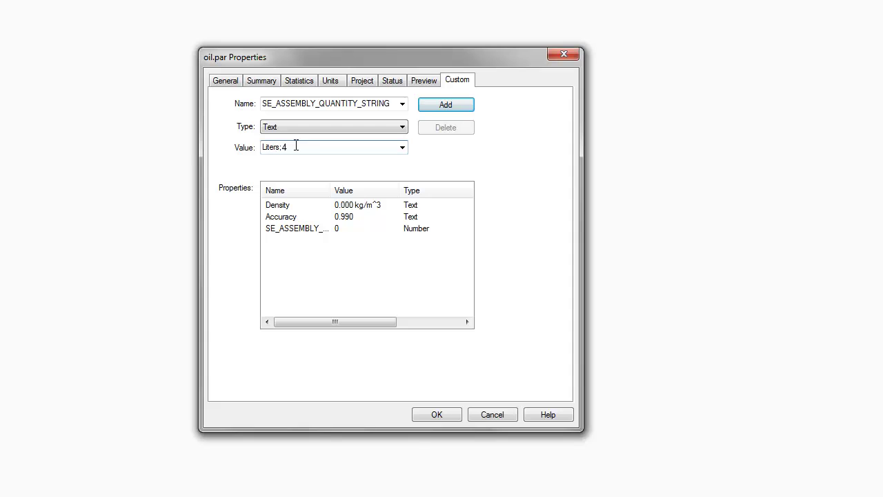
click(441, 106)
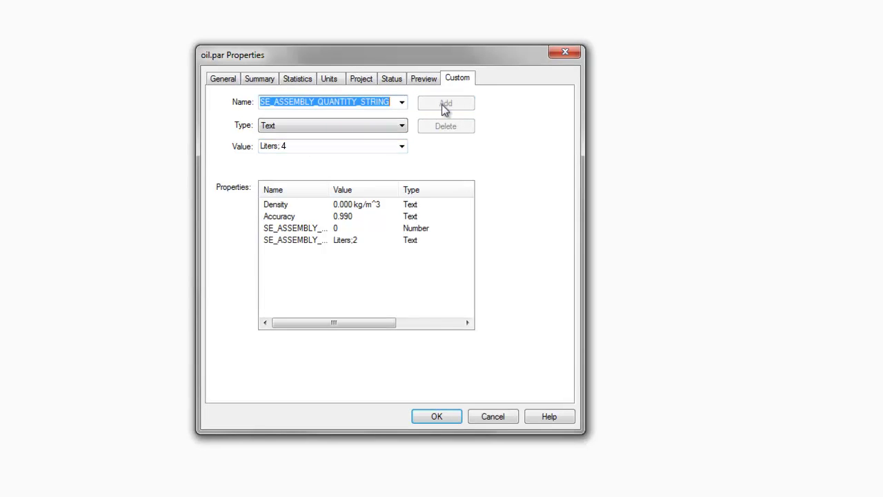
click(418, 415)
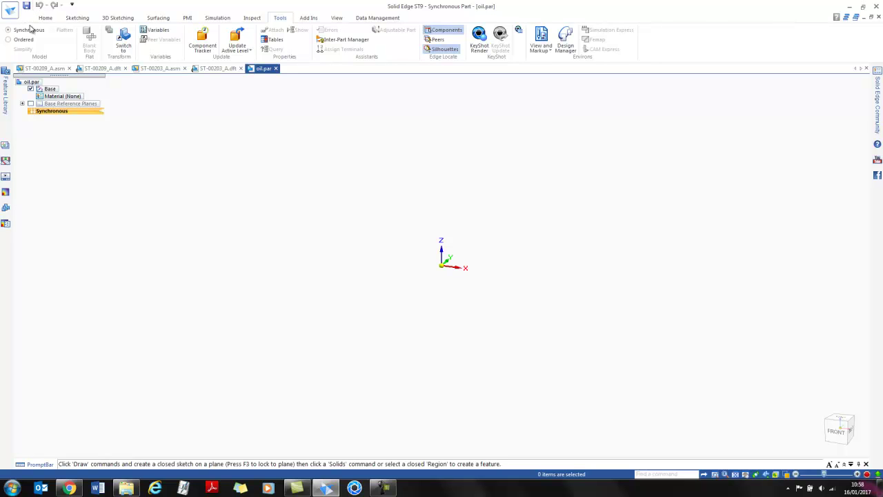
- Place oil.par in the ST-00209_A.asm assembly with an occurrence quantity of 2 and save the assembly
click(39, 68)
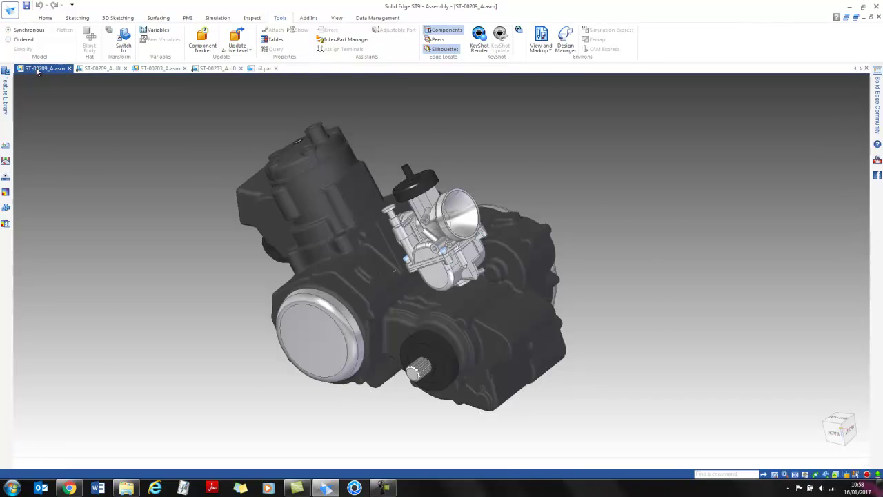
drag(14, 126, 235, 222)
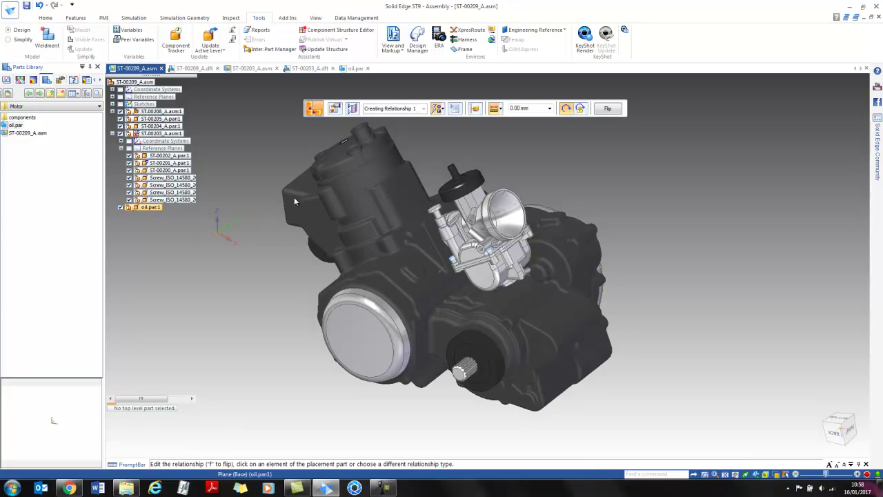
click(335, 110)
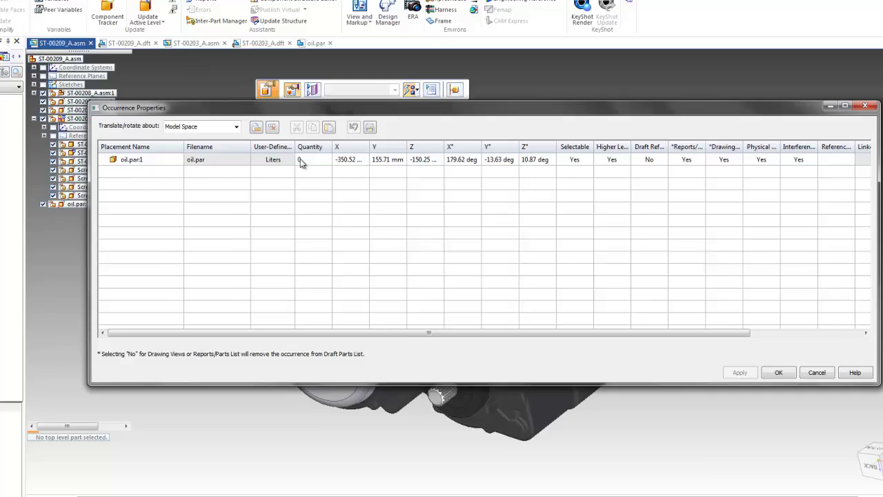
click(348, 170)
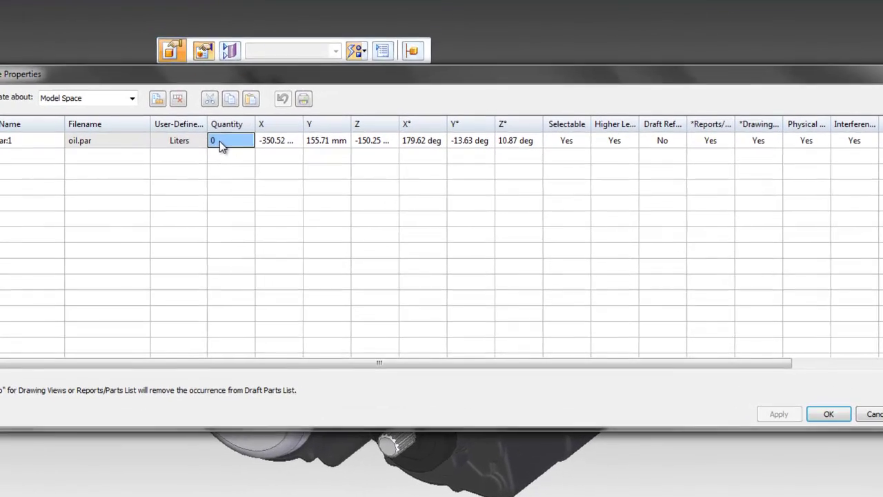
text(2)
key(Return)
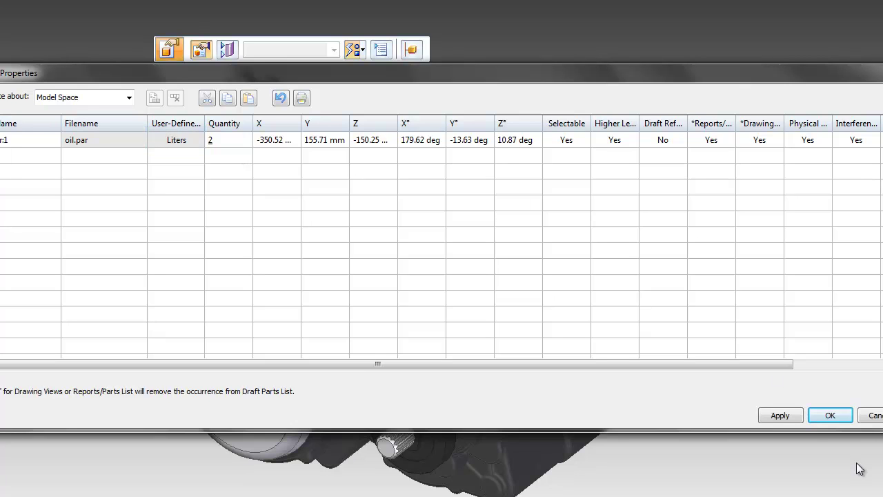
click(847, 421)
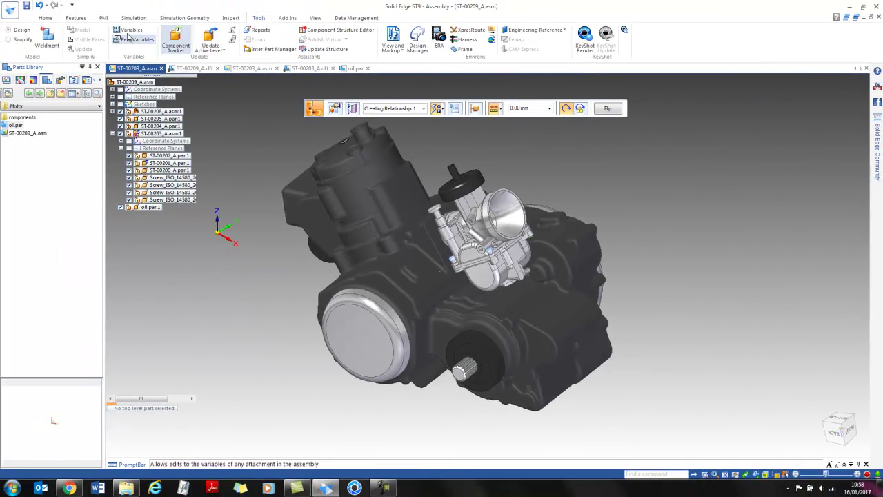
click(27, 6)
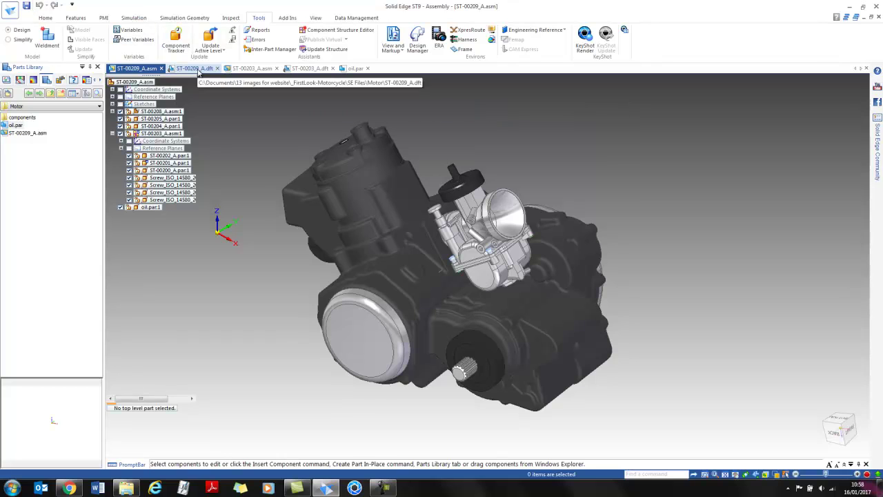
- In the ST-00209_A.dft drawing, create a parts list from the engine view and place it beside the view
click(197, 69)
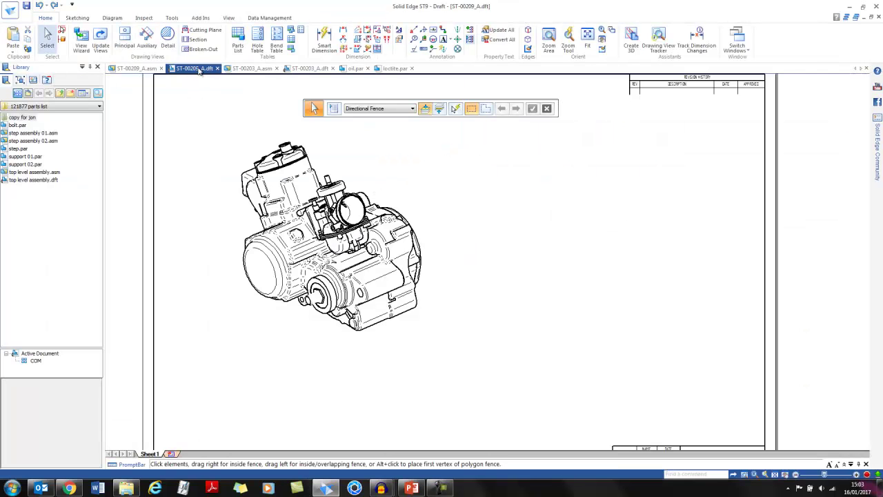
click(237, 42)
click(310, 158)
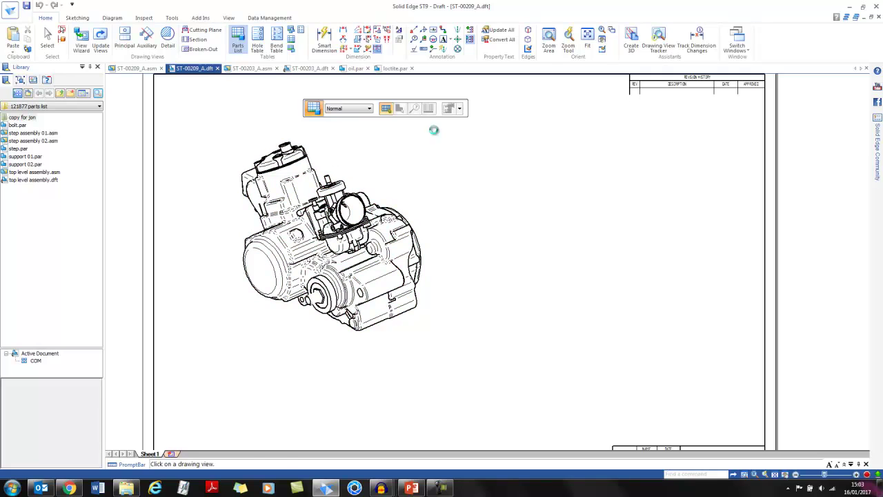
click(460, 109)
click(462, 151)
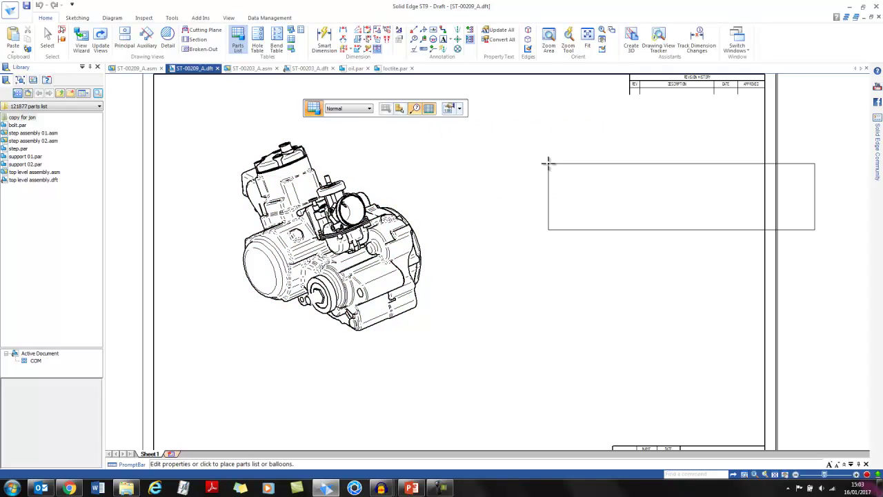
click(467, 144)
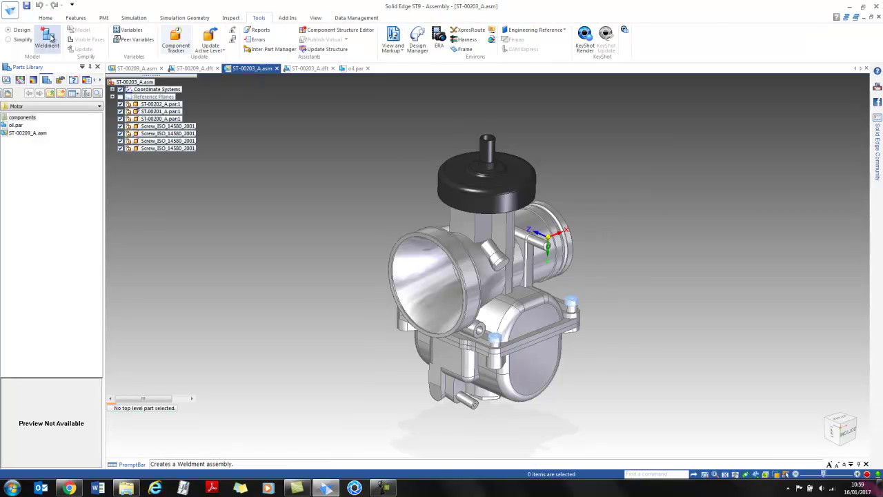
- Create another ISO Metric Part document and save it as loctite in the Motor folder
click(11, 11)
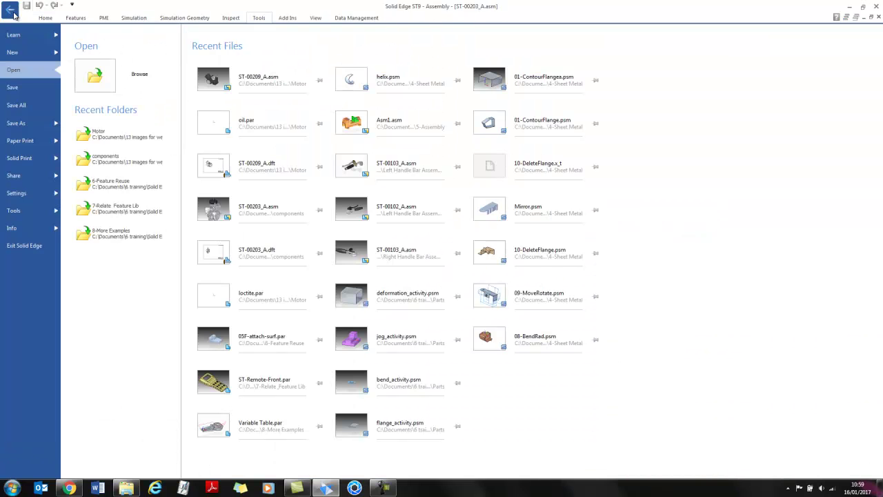
click(14, 53)
click(104, 248)
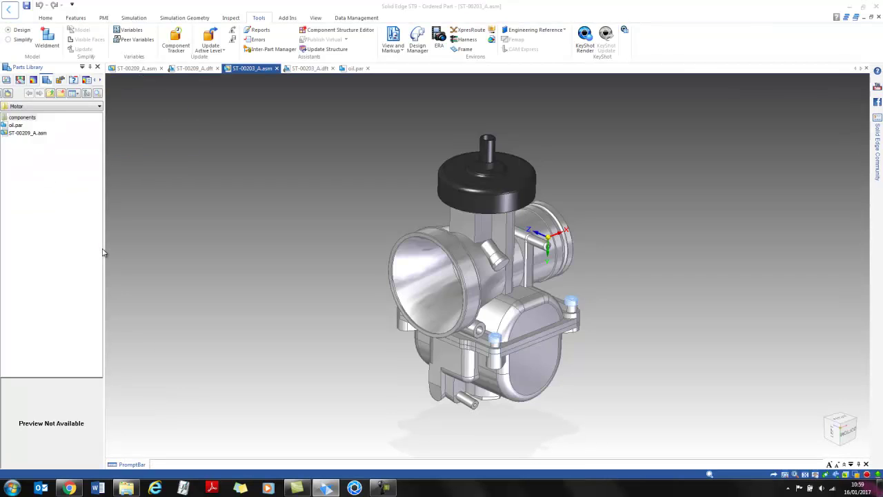
click(26, 5)
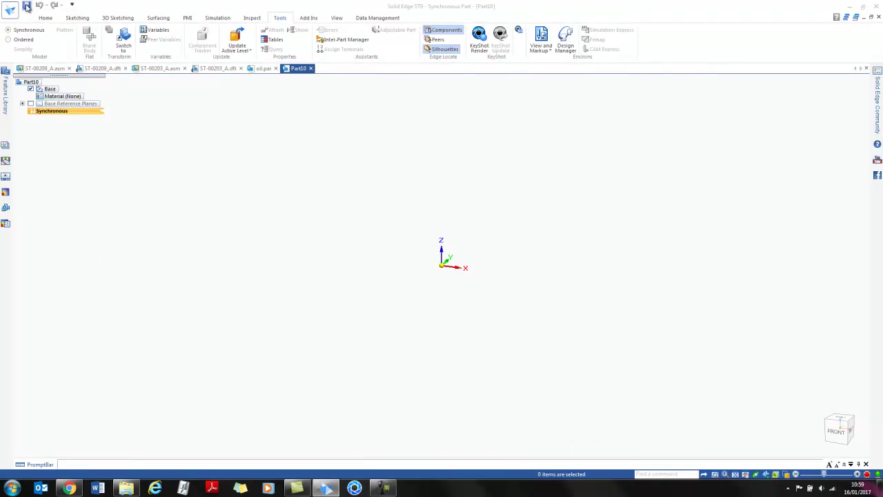
text(loctite)
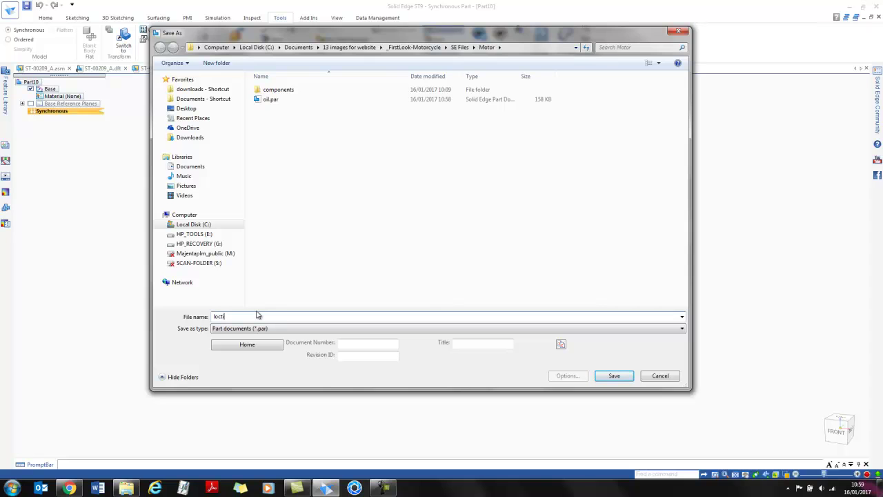
click(619, 375)
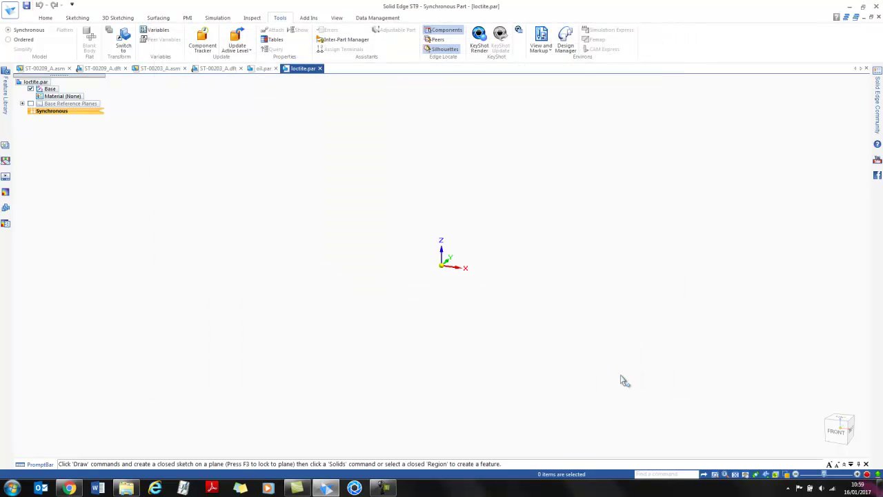
- Open the loctite part's file properties and enter the title loctite and the document number N/A
click(10, 11)
click(25, 228)
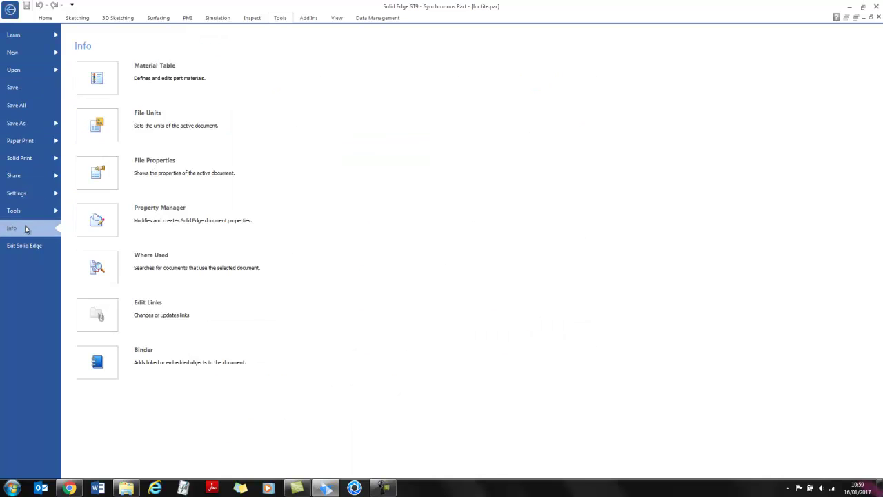
click(108, 177)
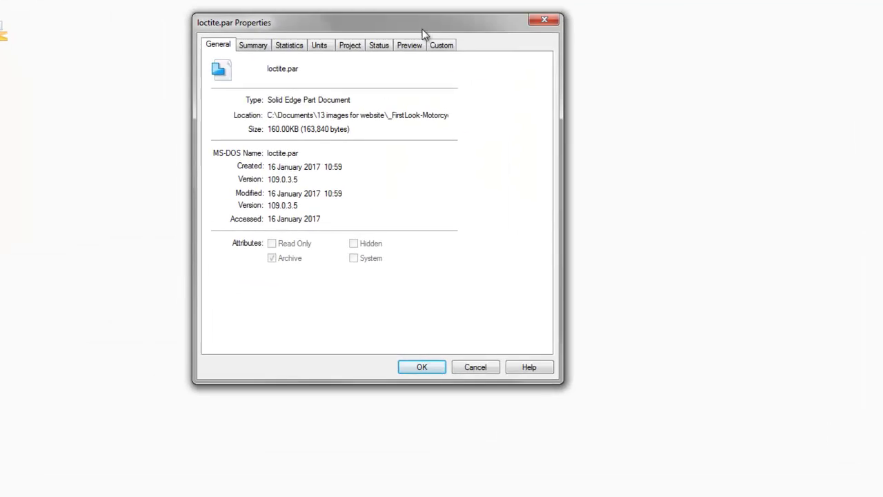
click(21, 3)
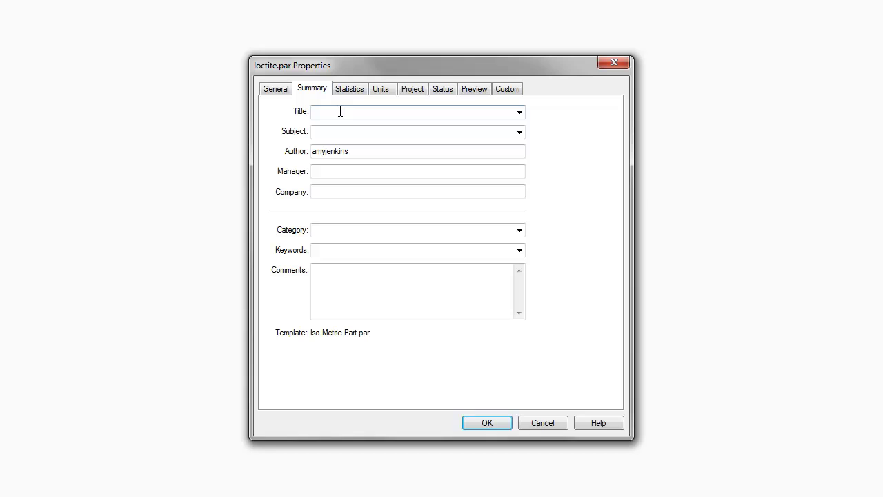
click(341, 110)
text(loctite)
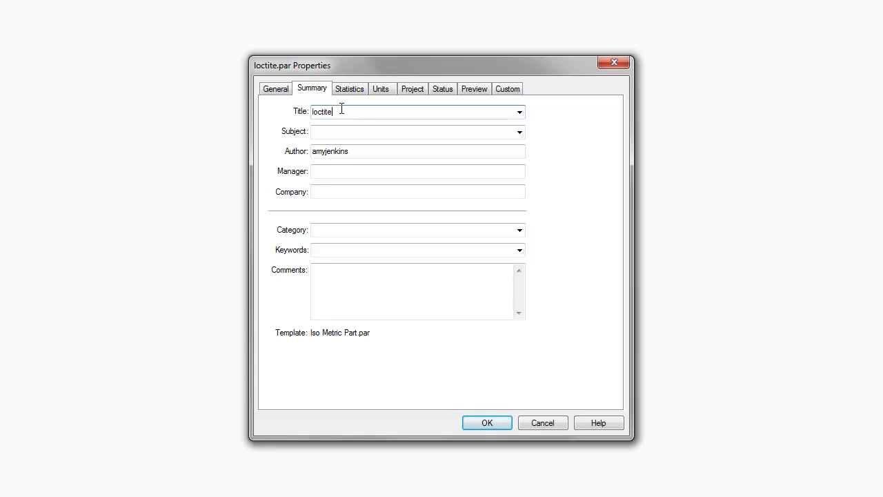
click(413, 91)
click(394, 112)
text(N/A)
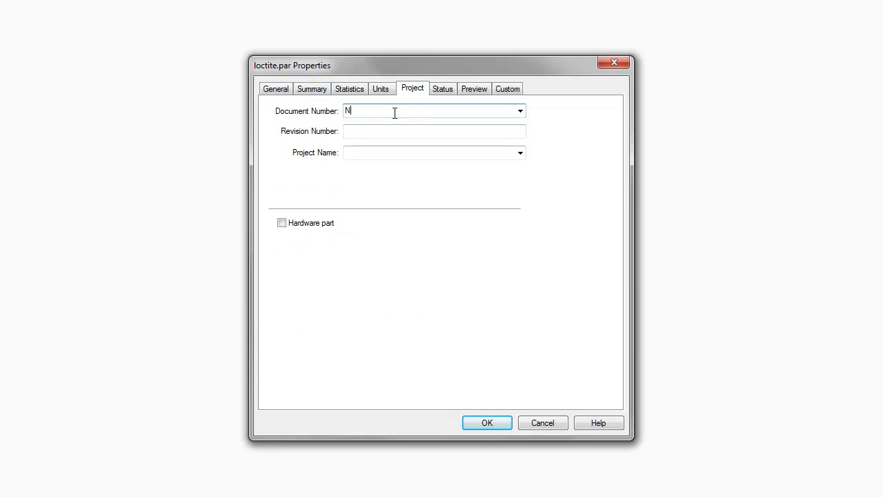
- Add a custom Number property named SE_ASSEMBLY_QUANTITY_OVERRIDE with value 1 to the loctite part
click(521, 88)
text(SE_ASSEM)
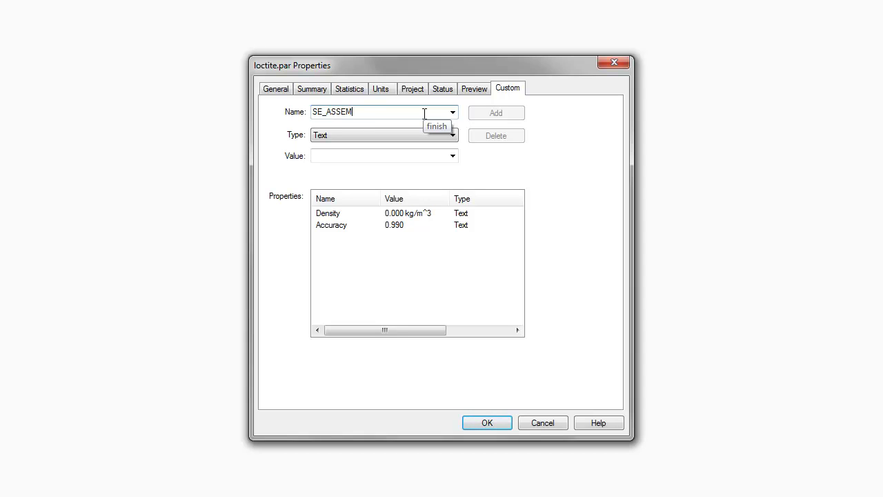
text(BLY_QUANTITY_OVERRIDE)
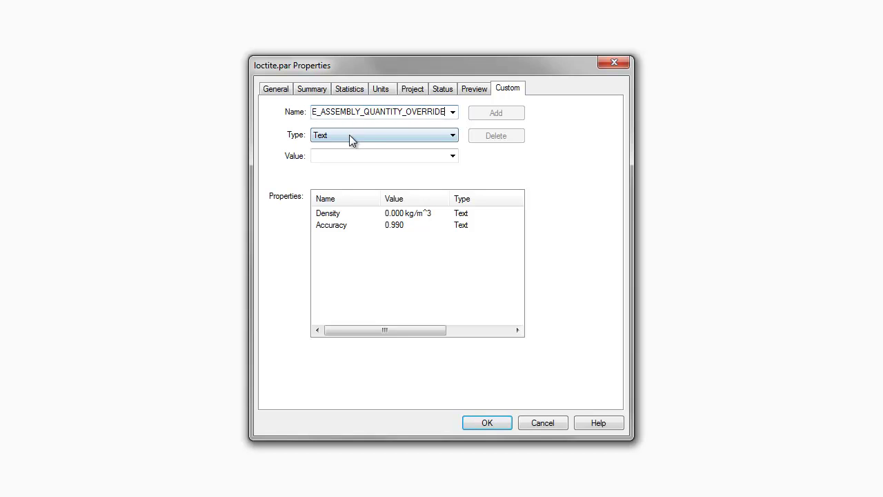
click(349, 138)
click(331, 165)
click(321, 157)
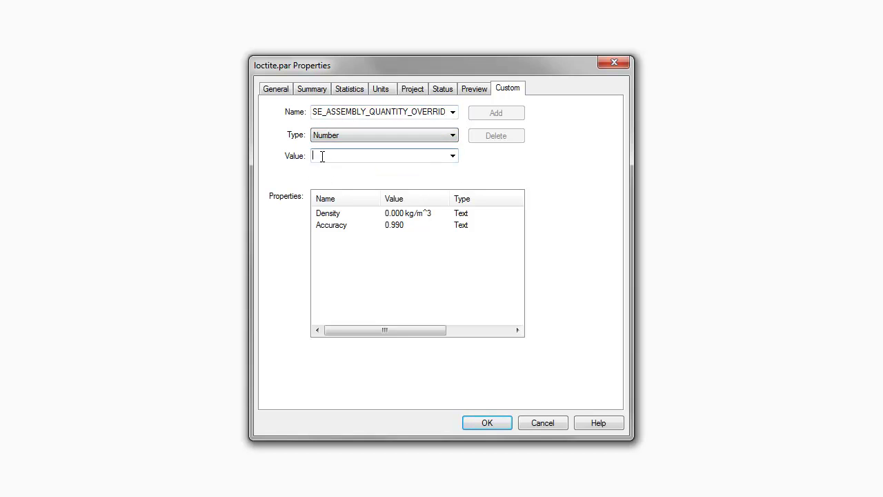
text(1)
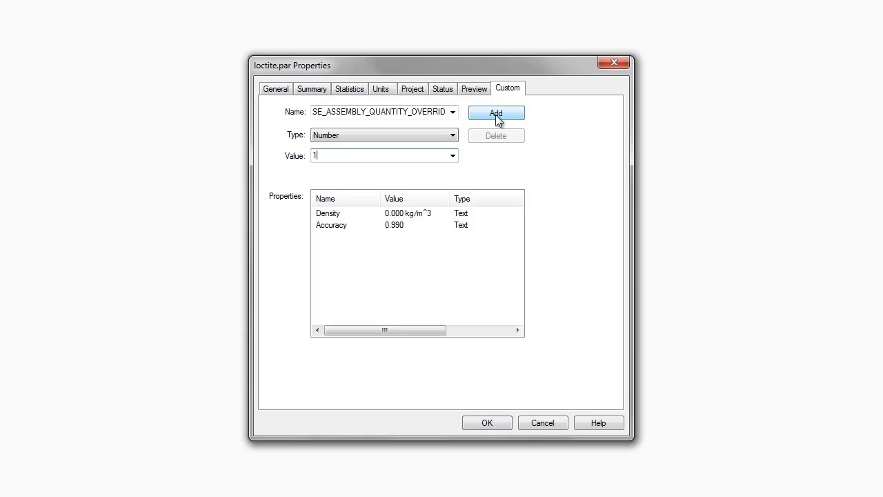
click(495, 116)
- Add a custom Text property named SE_ASSEMBLY_QUANTITY_STRING with value "As Required" and accept the loctite part's file properties
click(408, 112)
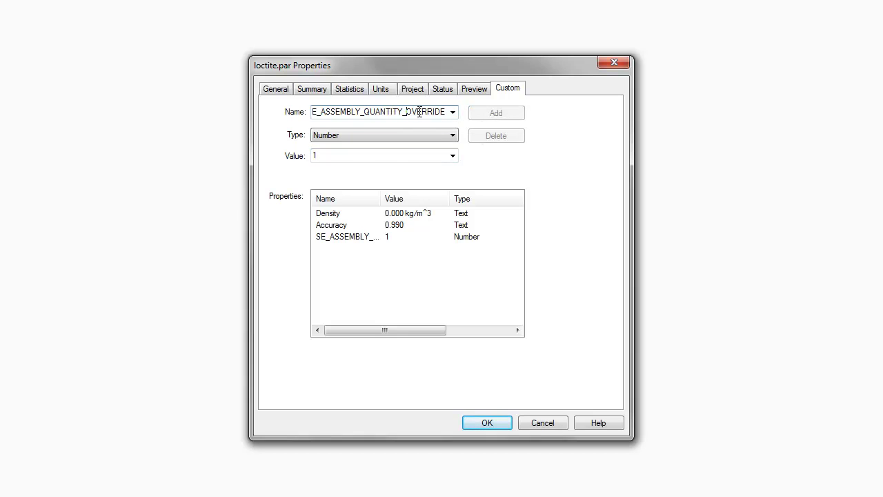
key(Delete)
key(Delete)
key(Delete)
key(Delete)
key(Delete)
key(Delete)
key(Delete)
key(Delete)
text(STRING)
click(365, 154)
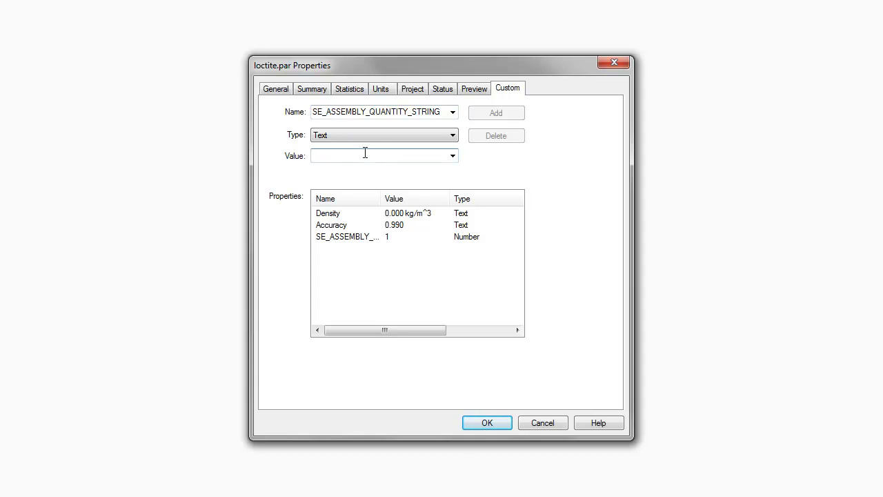
text(As Req)
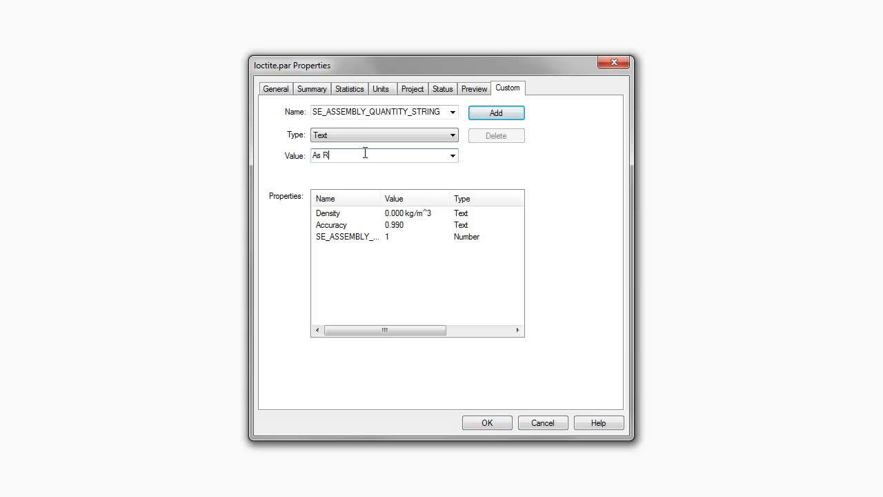
text(uired)
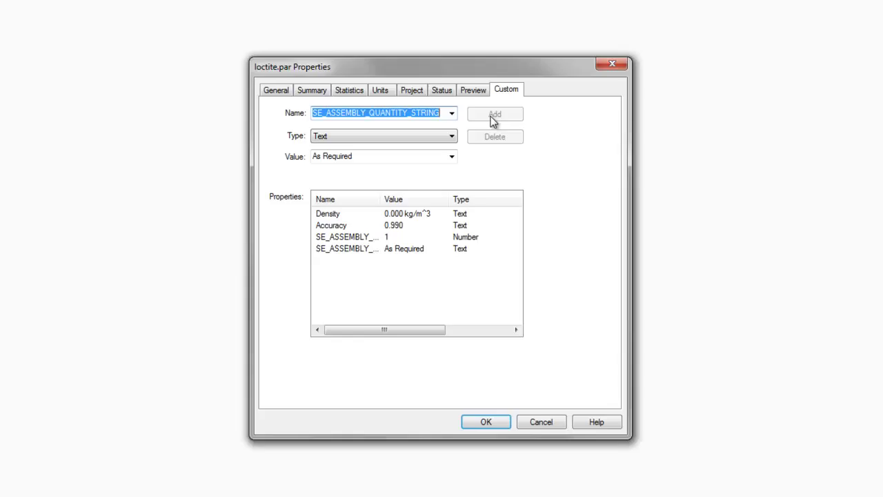
click(486, 422)
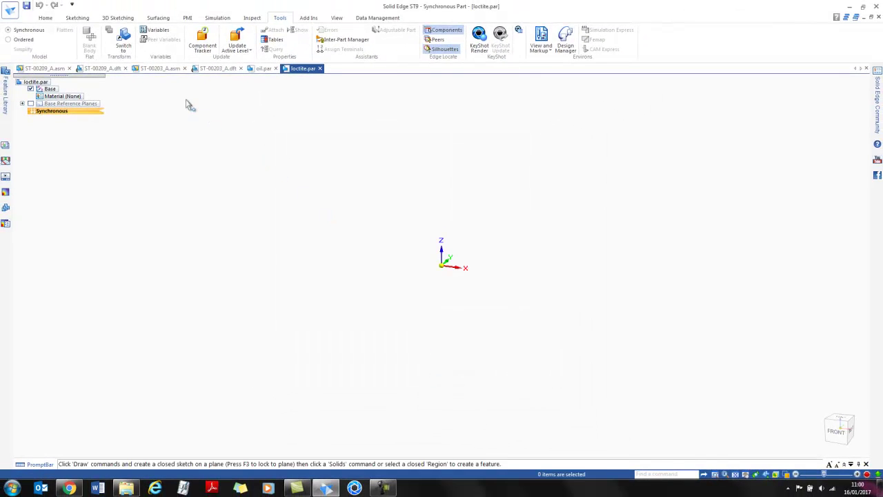
- Place loctite.par in the ST-00203_A.asm assembly beside the carburetor and accept its occurrence properties with the user-defined quantity As Required
click(166, 72)
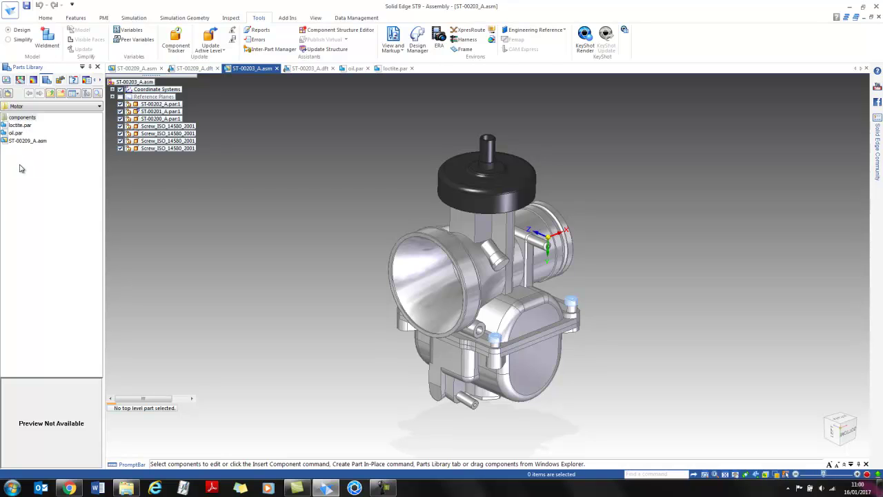
drag(19, 127, 312, 250)
drag(380, 242, 379, 240)
click(334, 109)
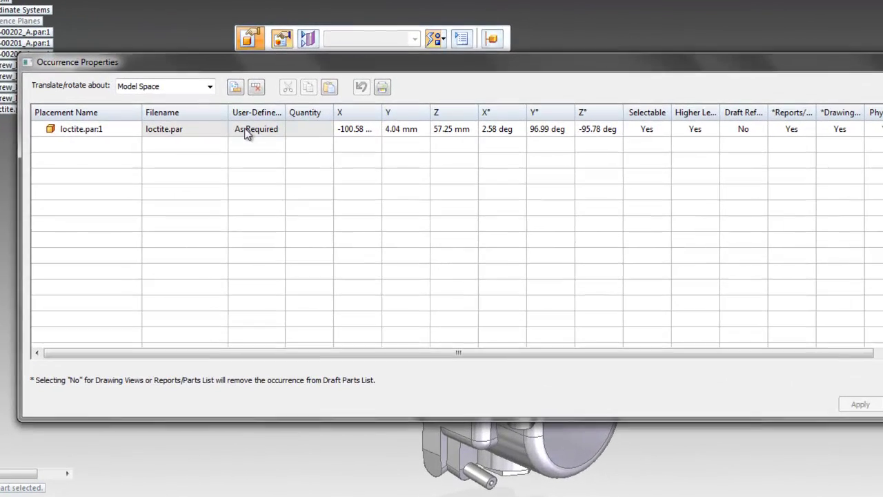
click(329, 171)
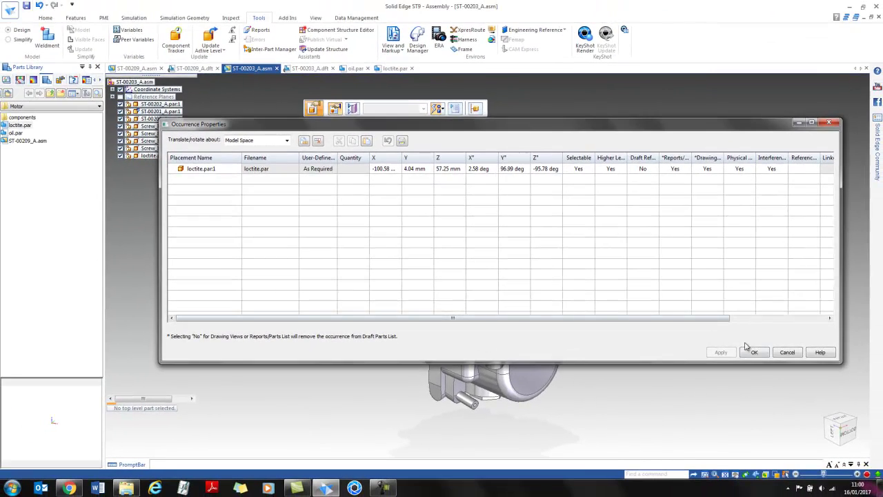
click(754, 352)
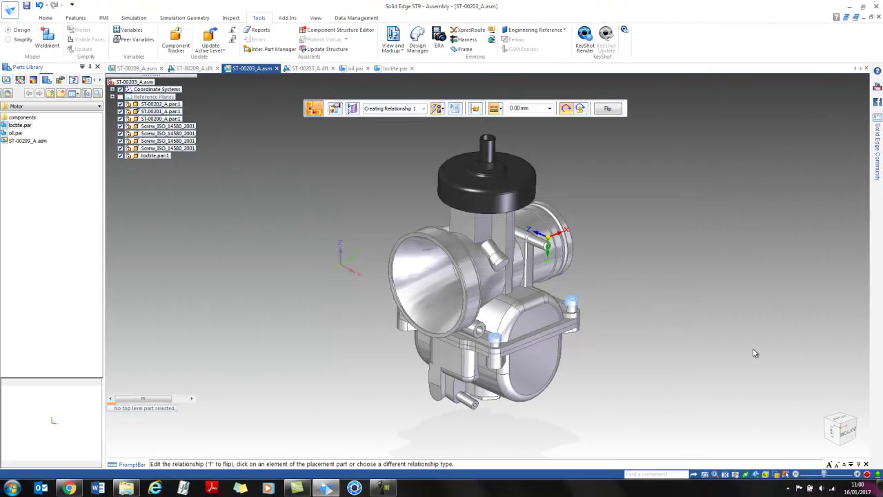
- In the ST-00203_A.dft drawing, create a parts list from the carburetor view, place it beside the view and check the loctite row
click(311, 68)
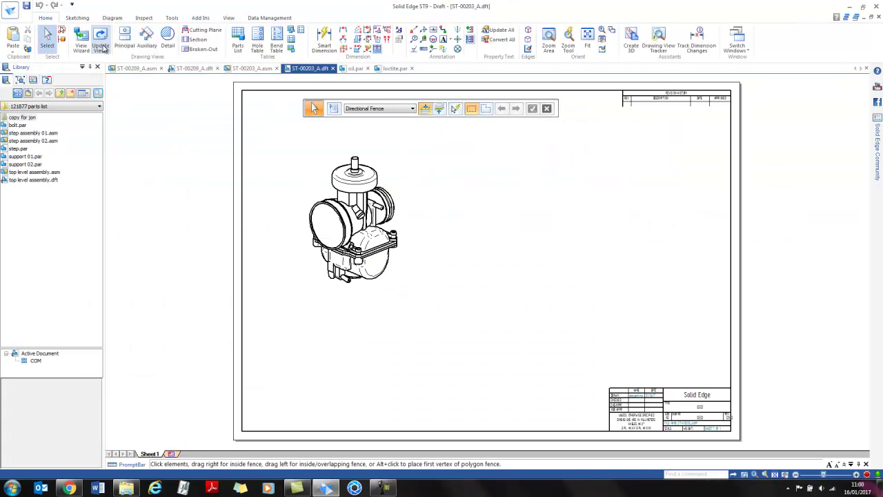
click(237, 41)
click(364, 167)
click(459, 109)
click(466, 149)
click(485, 153)
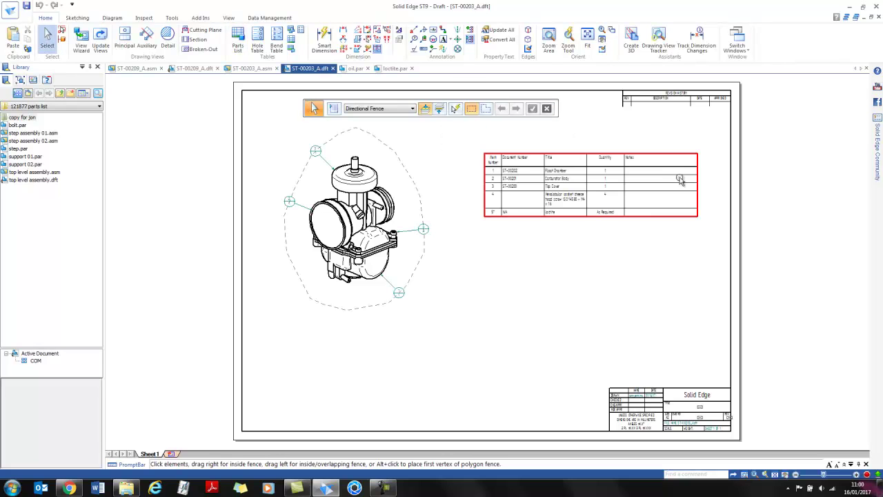
scroll(605, 207, up, 4)
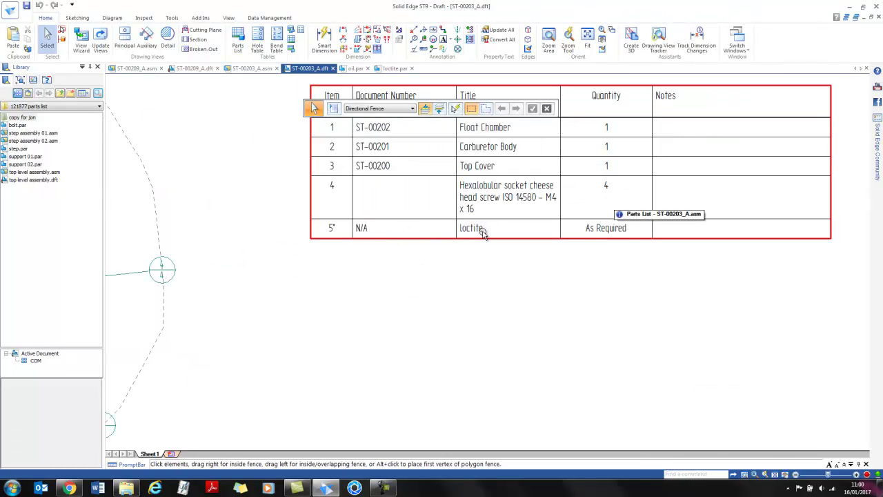
scroll(601, 255, down, 4)
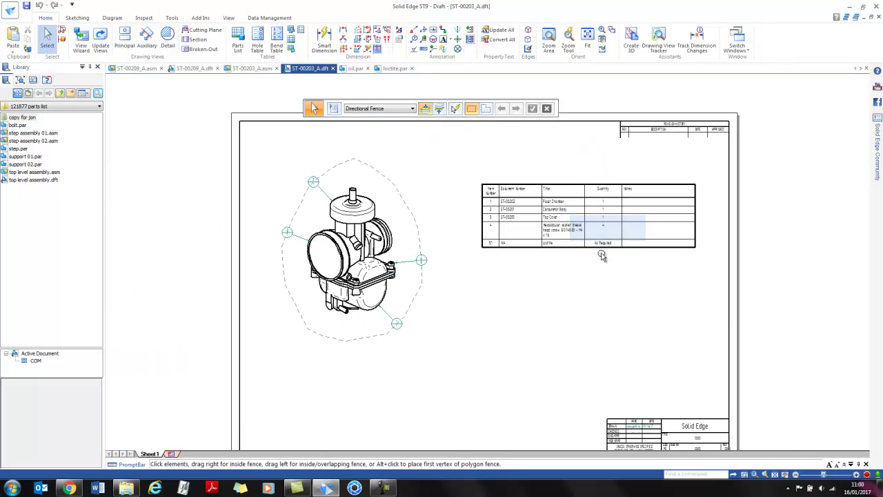
- Add a callout reading "Use loctite to secure bolts" with its leader attached to the screw under balloon 4
click(413, 31)
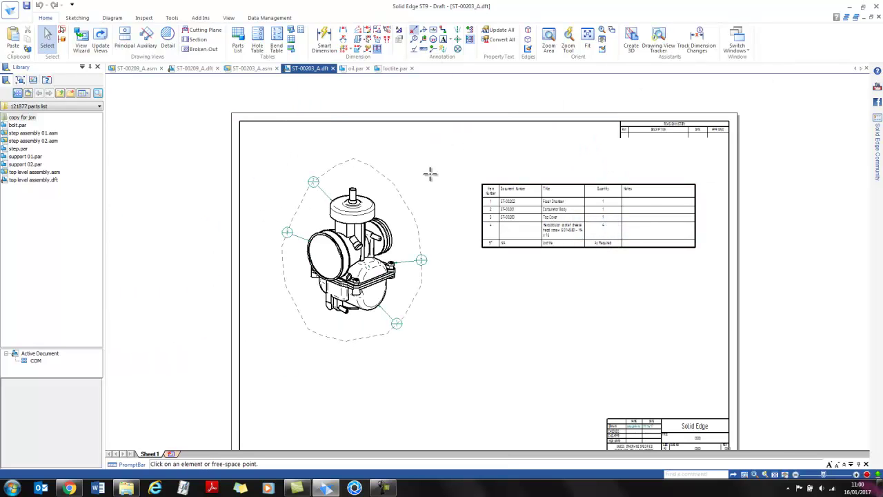
click(309, 359)
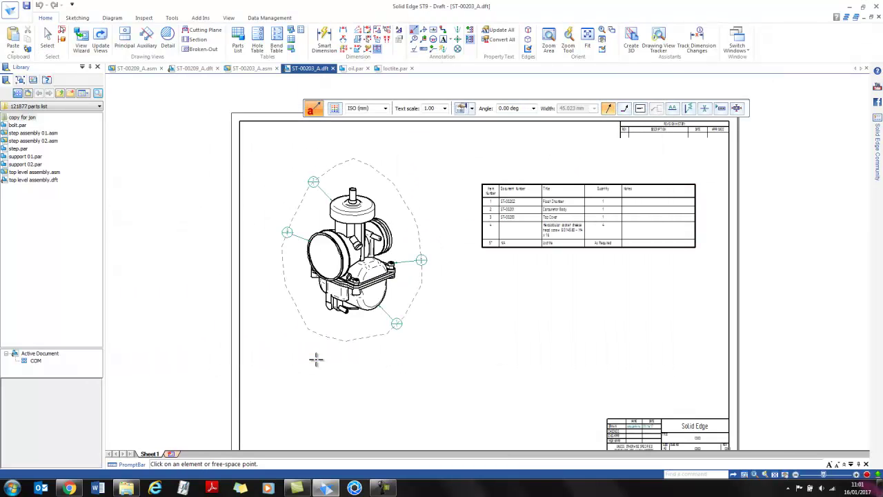
scroll(390, 292, up, 4)
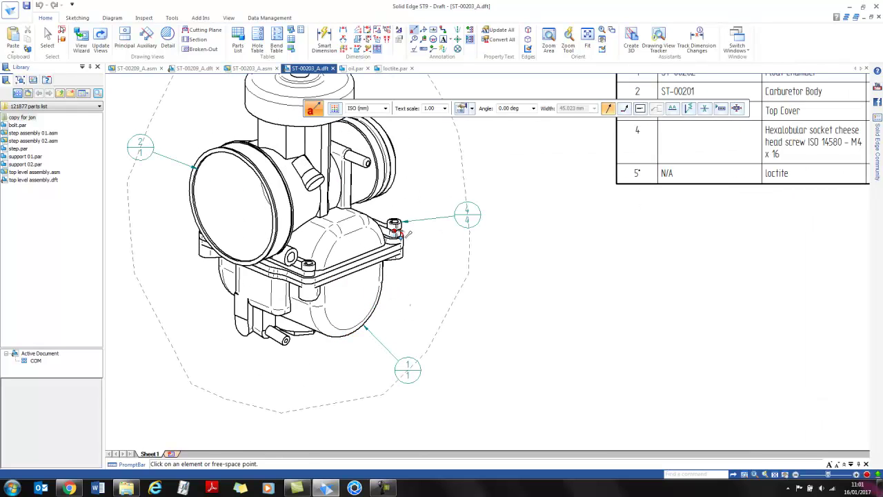
click(405, 235)
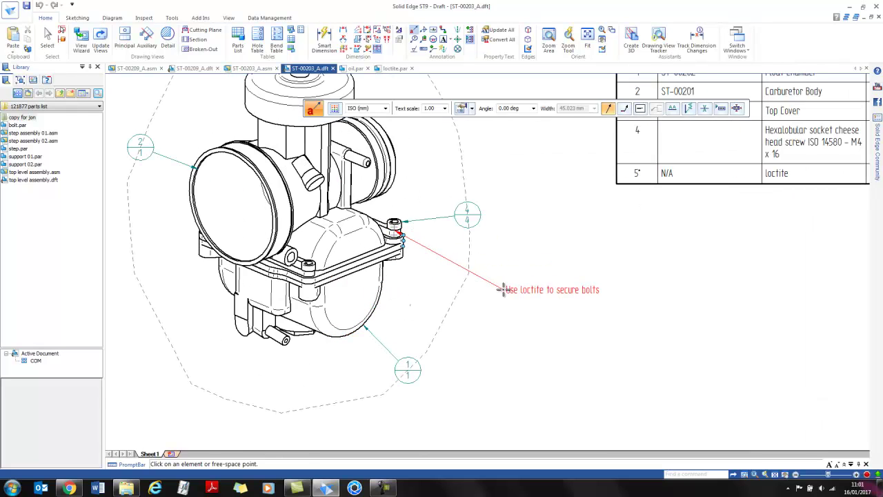